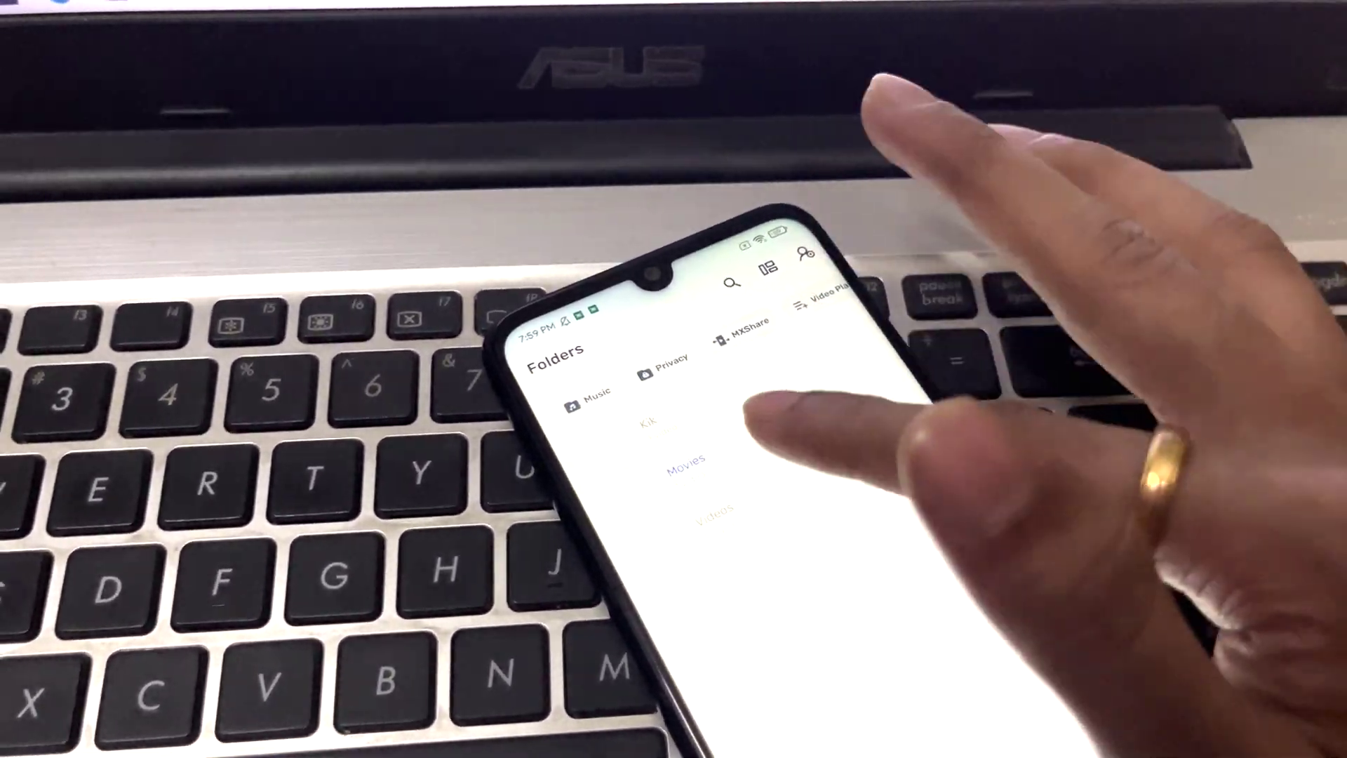
- Open the Movies folder and play its video, which reports EAC3 audio as unsupported
left_click(686, 461)
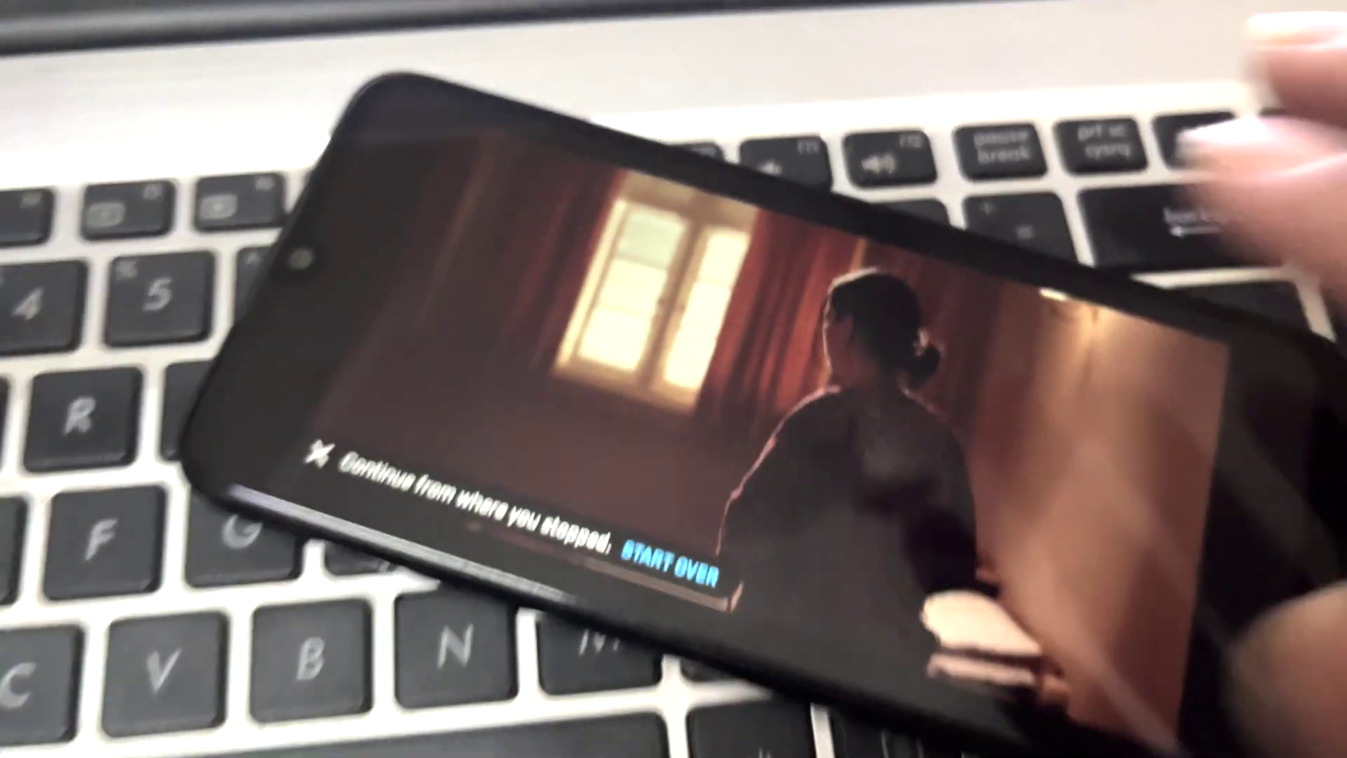
- Dismiss the resume prompt and exit the playing video back to the Movies list
left_click(837, 416)
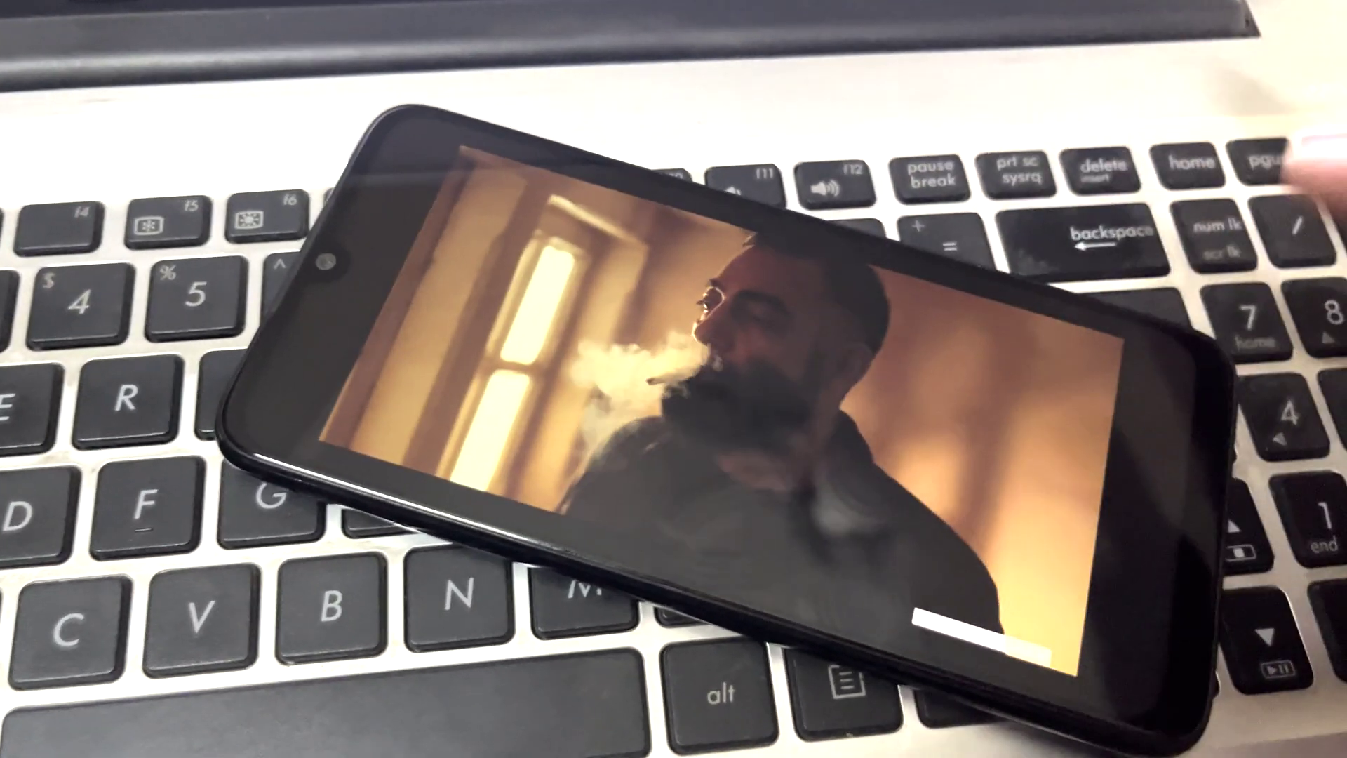
left_click(1157, 442)
left_click(1221, 476)
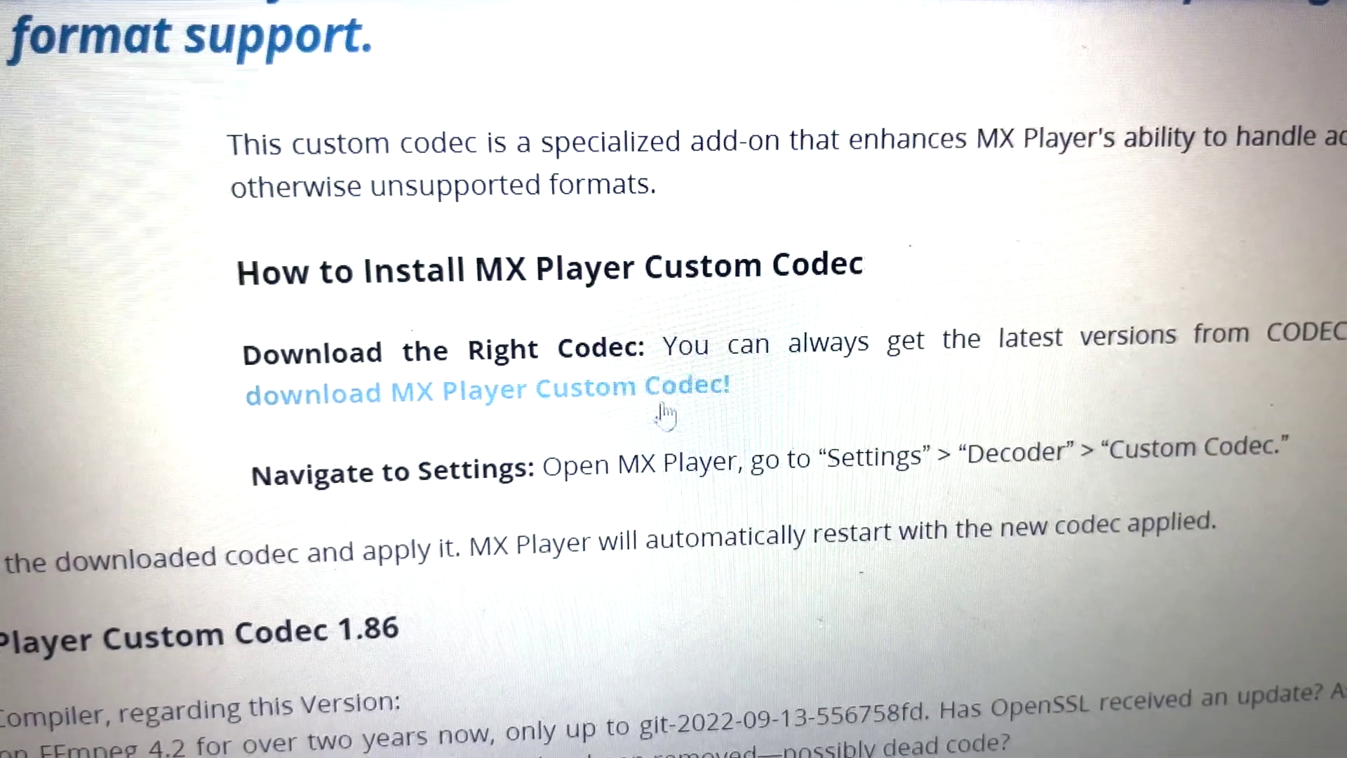
- Highlight version 1.86 and the free-codecs.com address on the codec page
left_click_drag(381, 564, 451, 597)
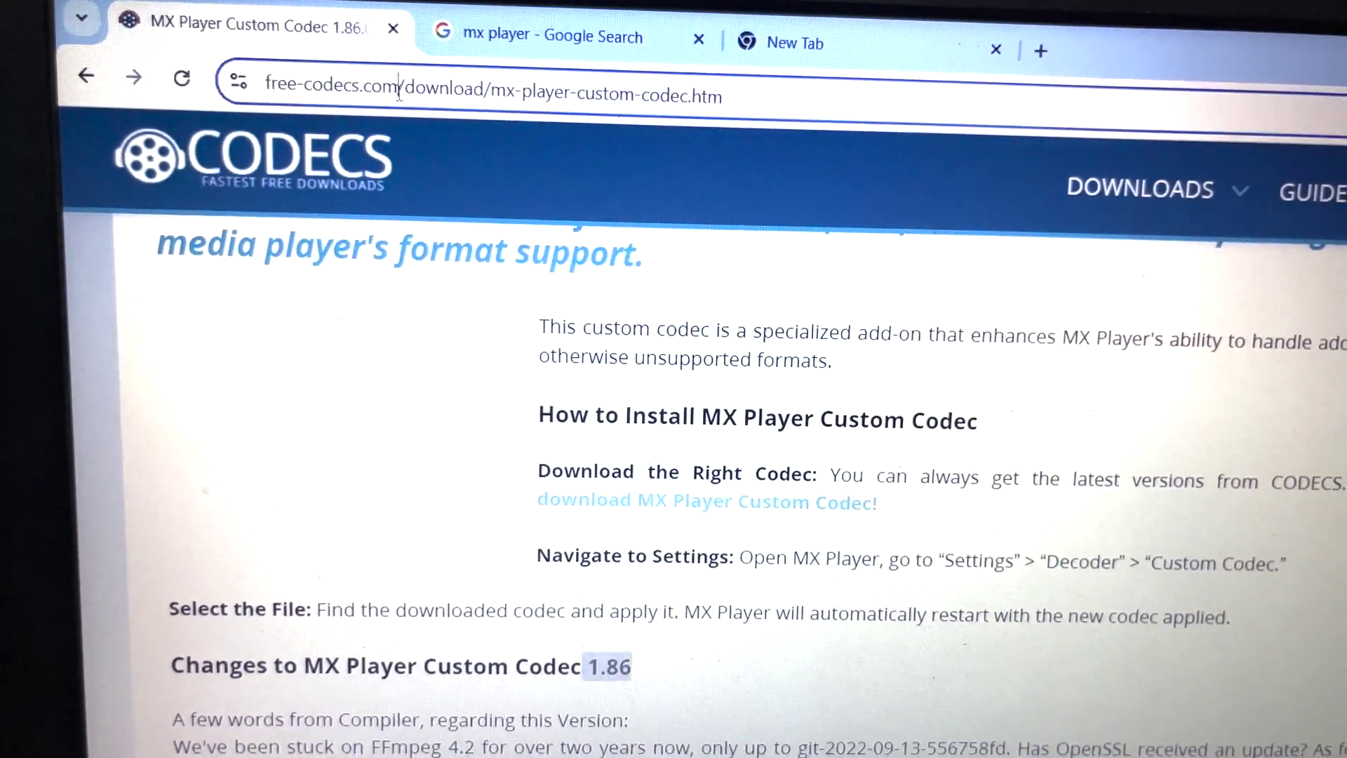
left_click_drag(415, 95, 282, 91)
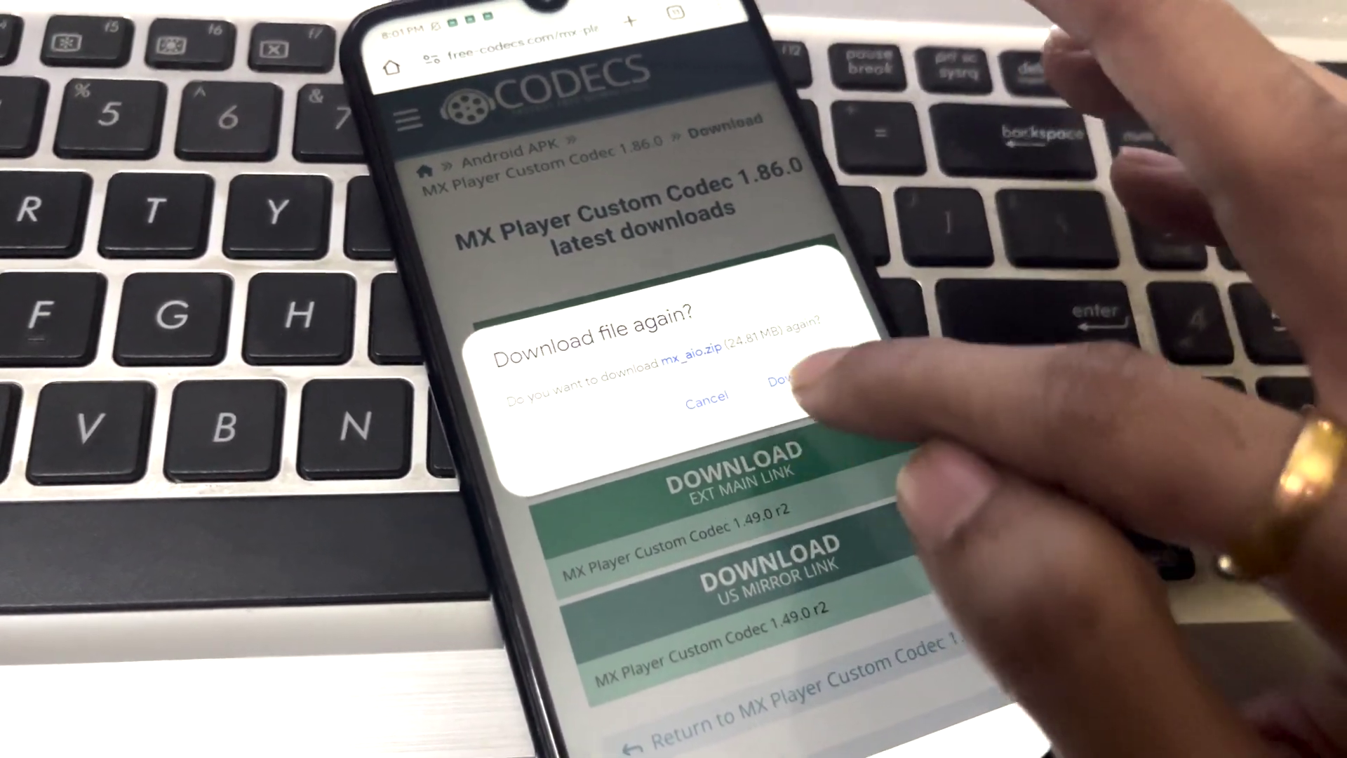
- Confirm downloading mx_aio.zip again in the 'Download file again?' dialog
left_click(805, 358)
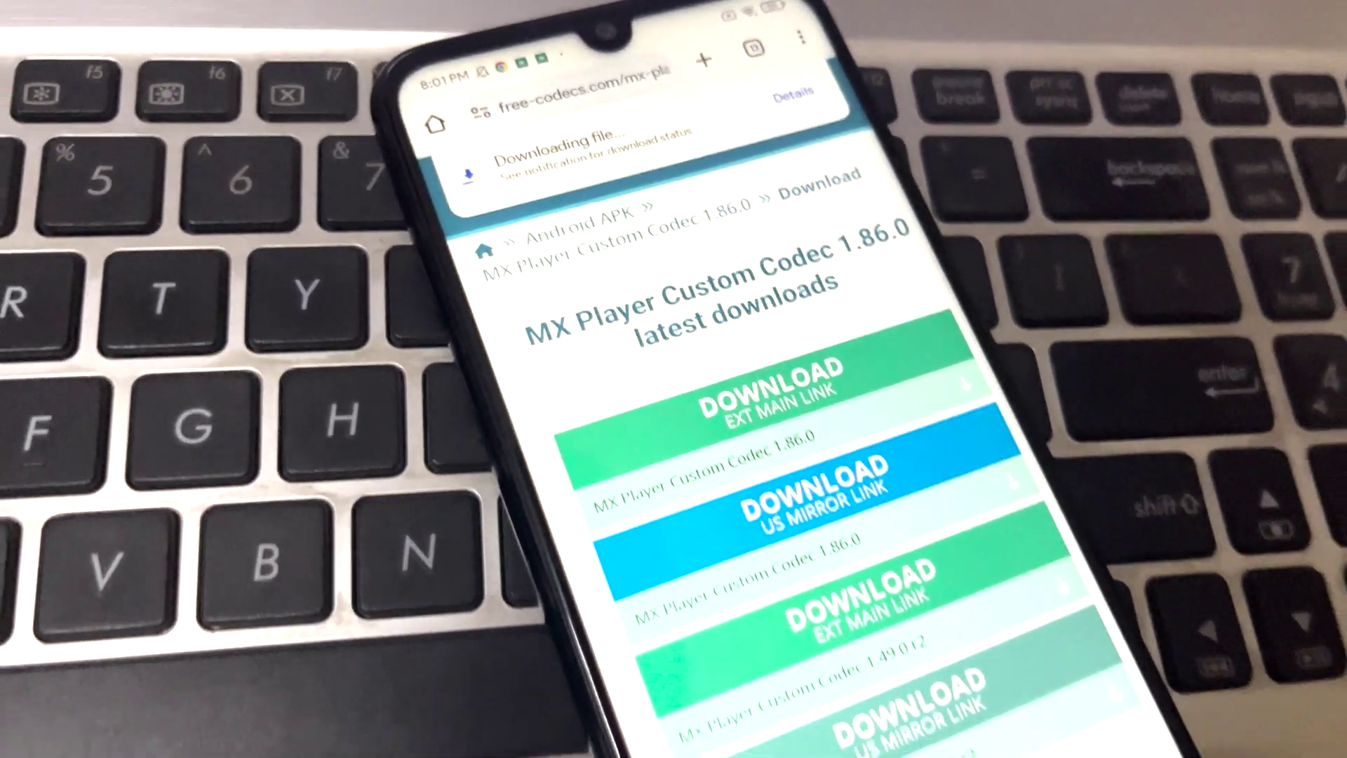
- Go to the home screen and launch MX Player from the app drawer
left_click_drag(1158, 675, 963, 389)
left_click_drag(904, 474, 831, 190)
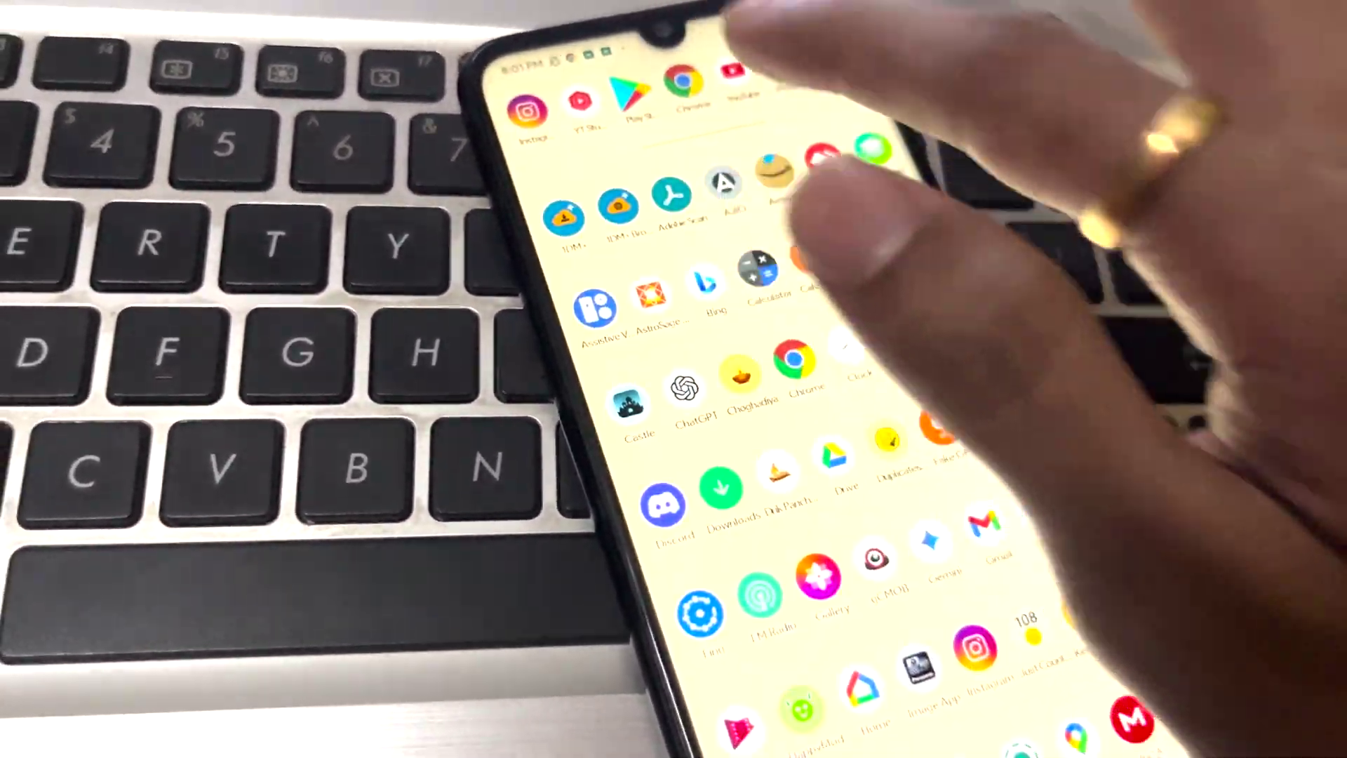
left_click_drag(884, 442, 821, 305)
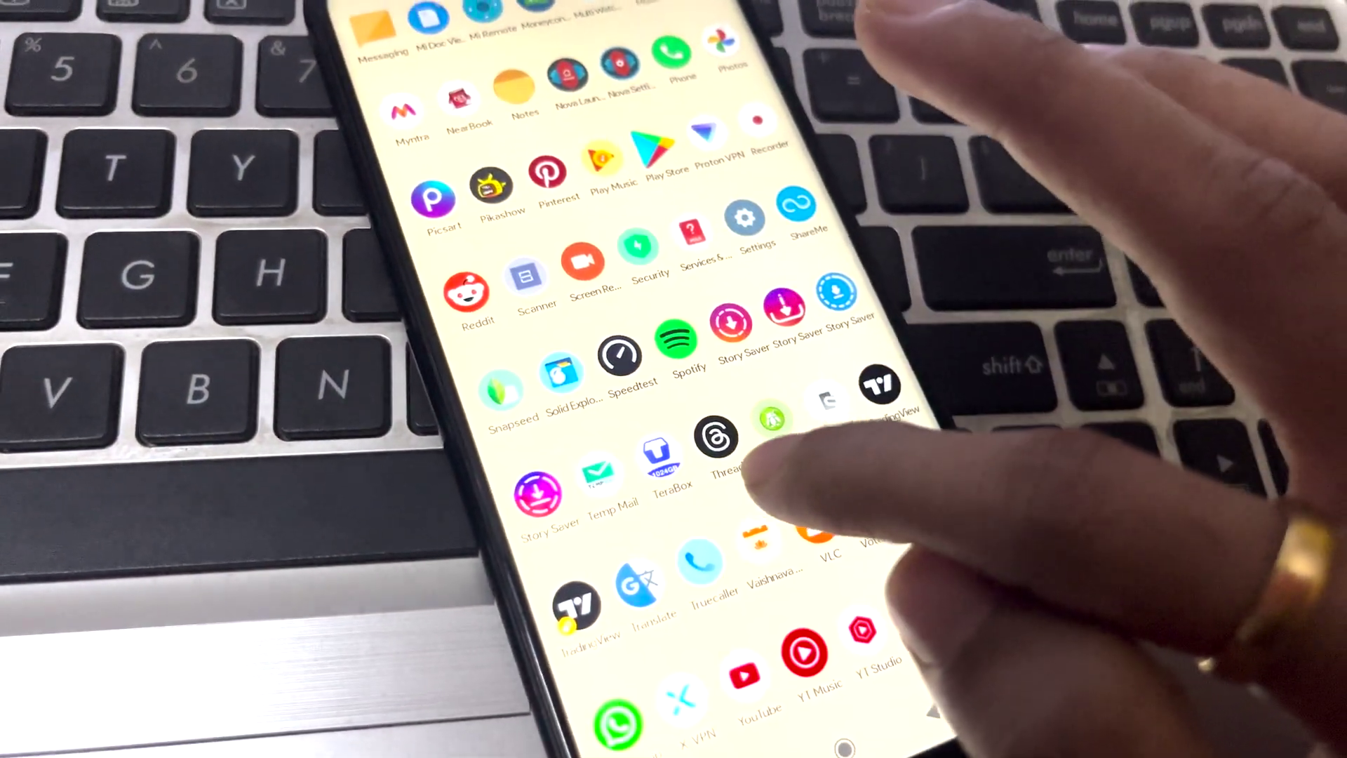
left_click_drag(886, 241, 811, 512)
left_click(818, 235)
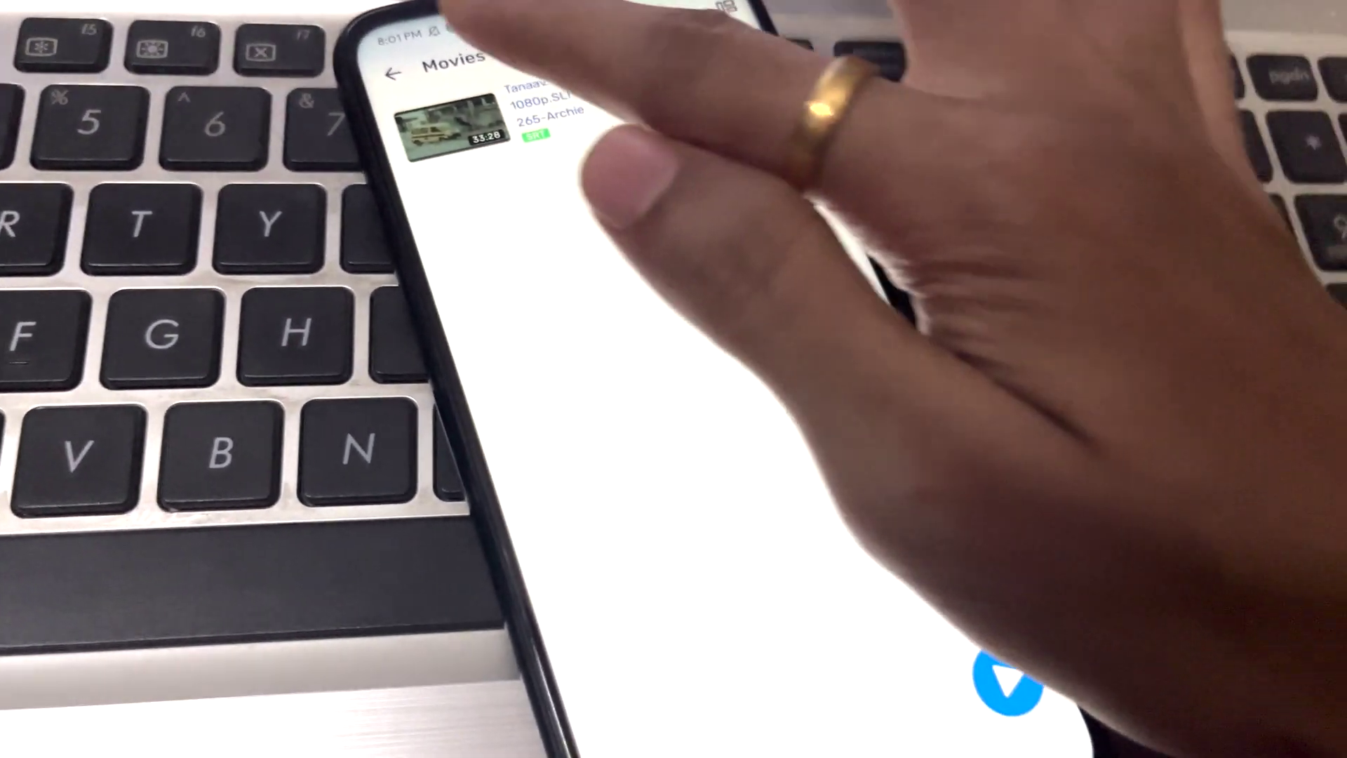
- In Decoder settings, choose the mx_aio zip as the custom codec and accept the restart
left_click(411, 102)
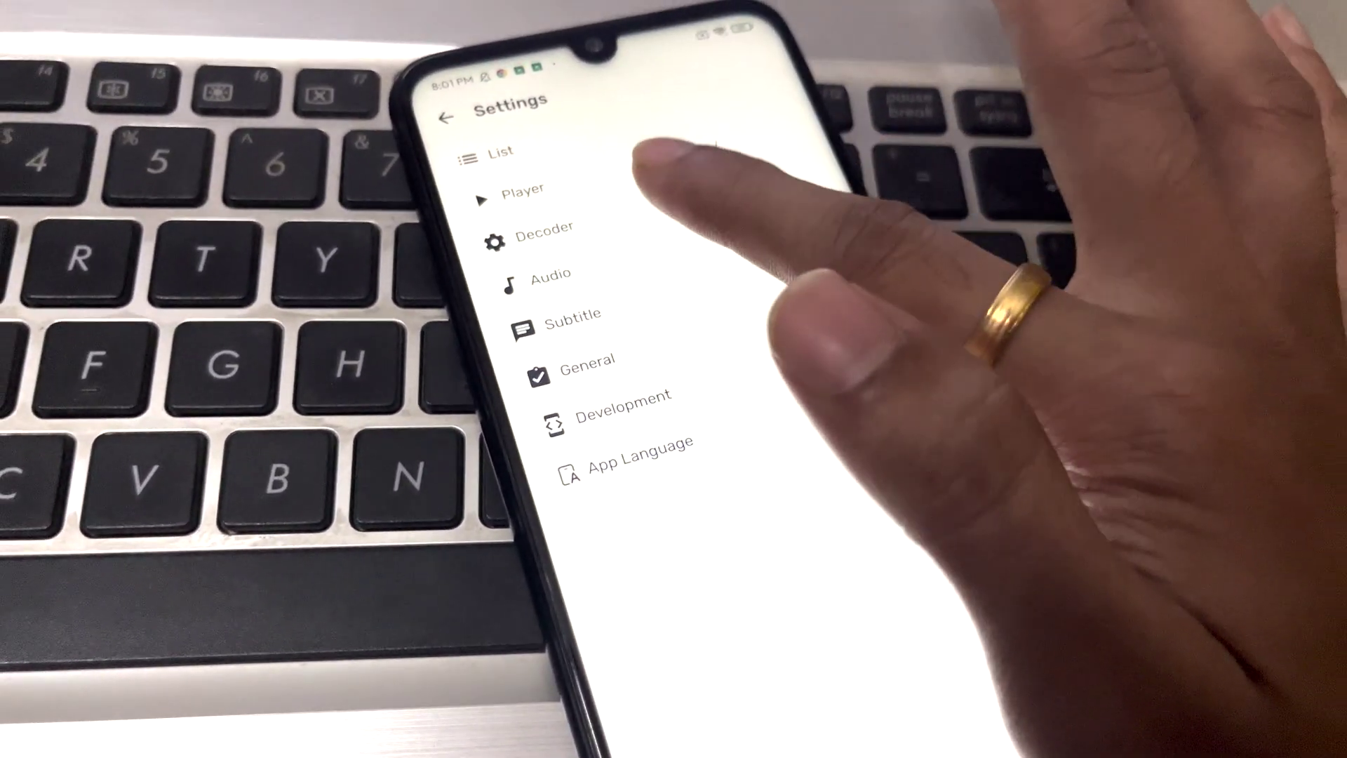
left_click(550, 241)
scroll(674, 421, "down", 5)
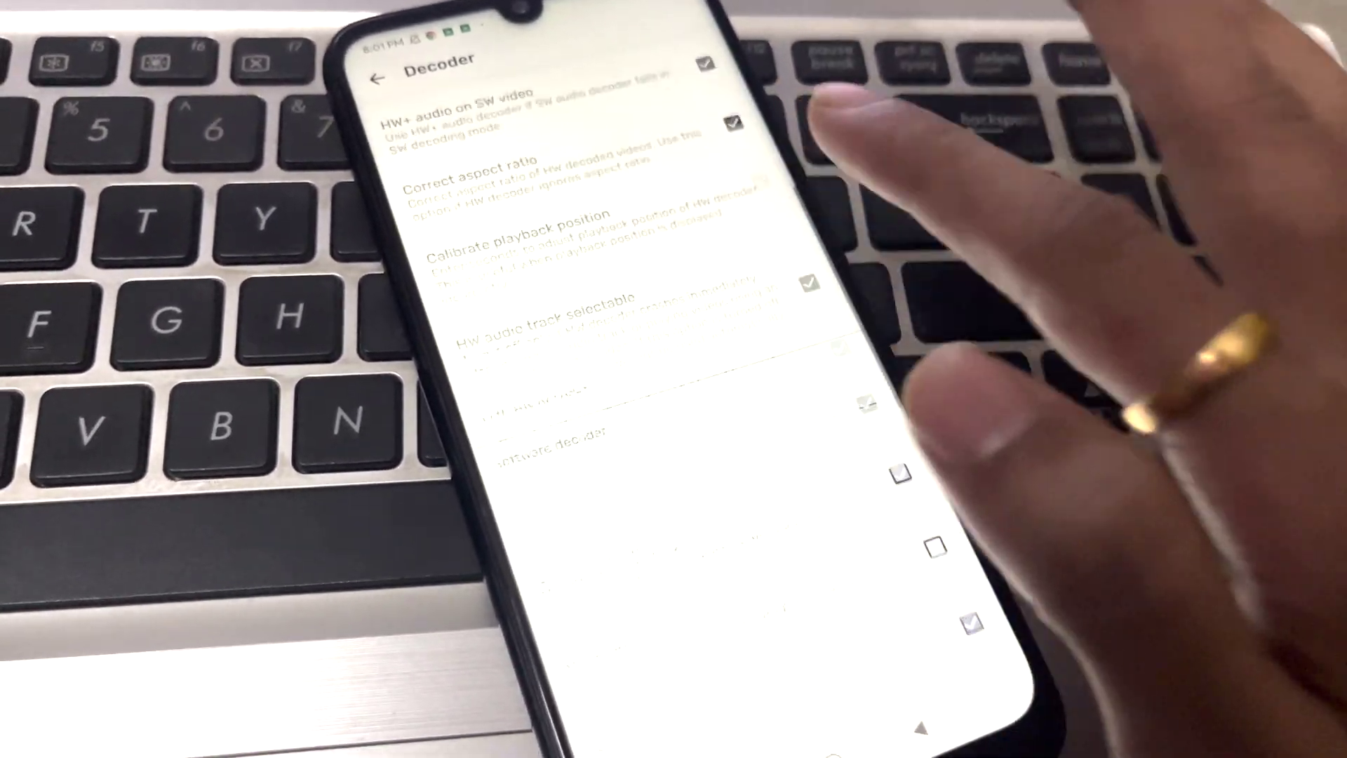
scroll(673, 421, "down", 5)
scroll(673, 422, "down", 5)
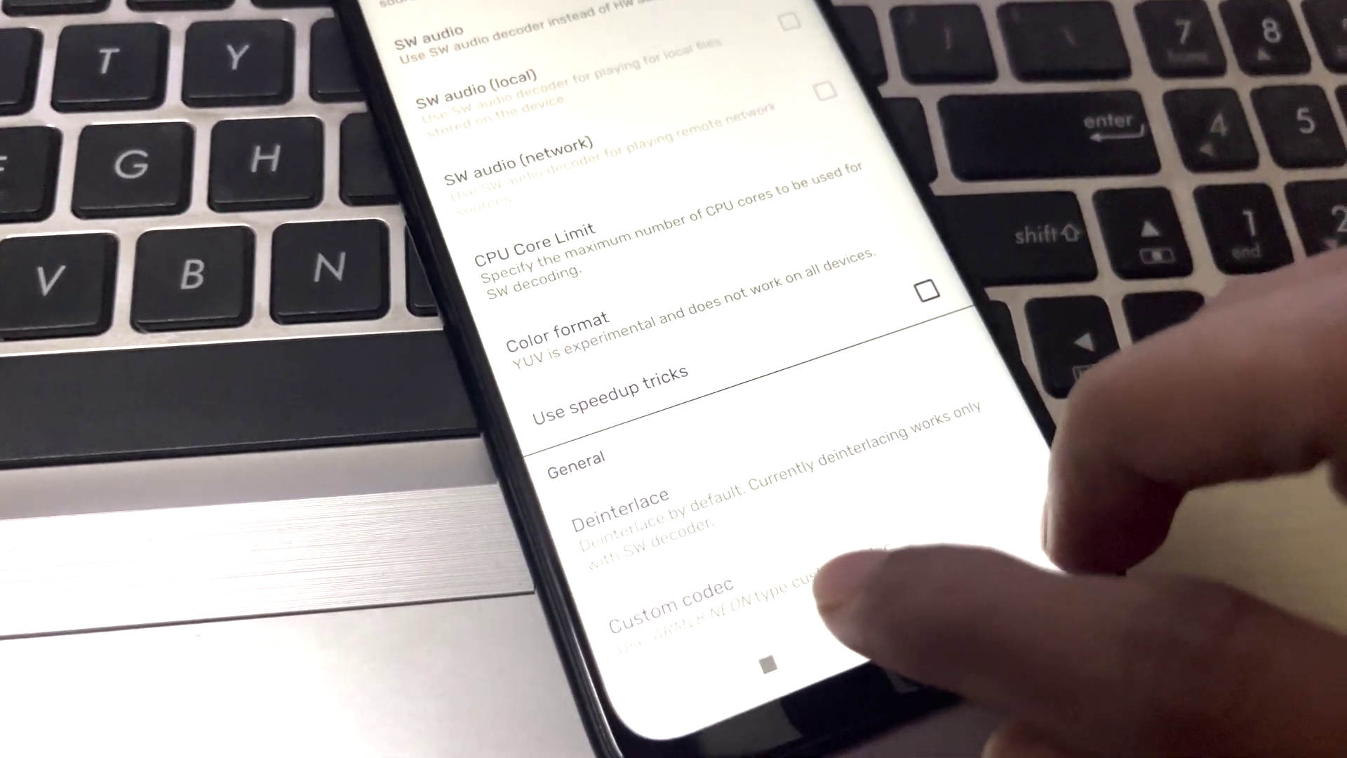
left_click(753, 573)
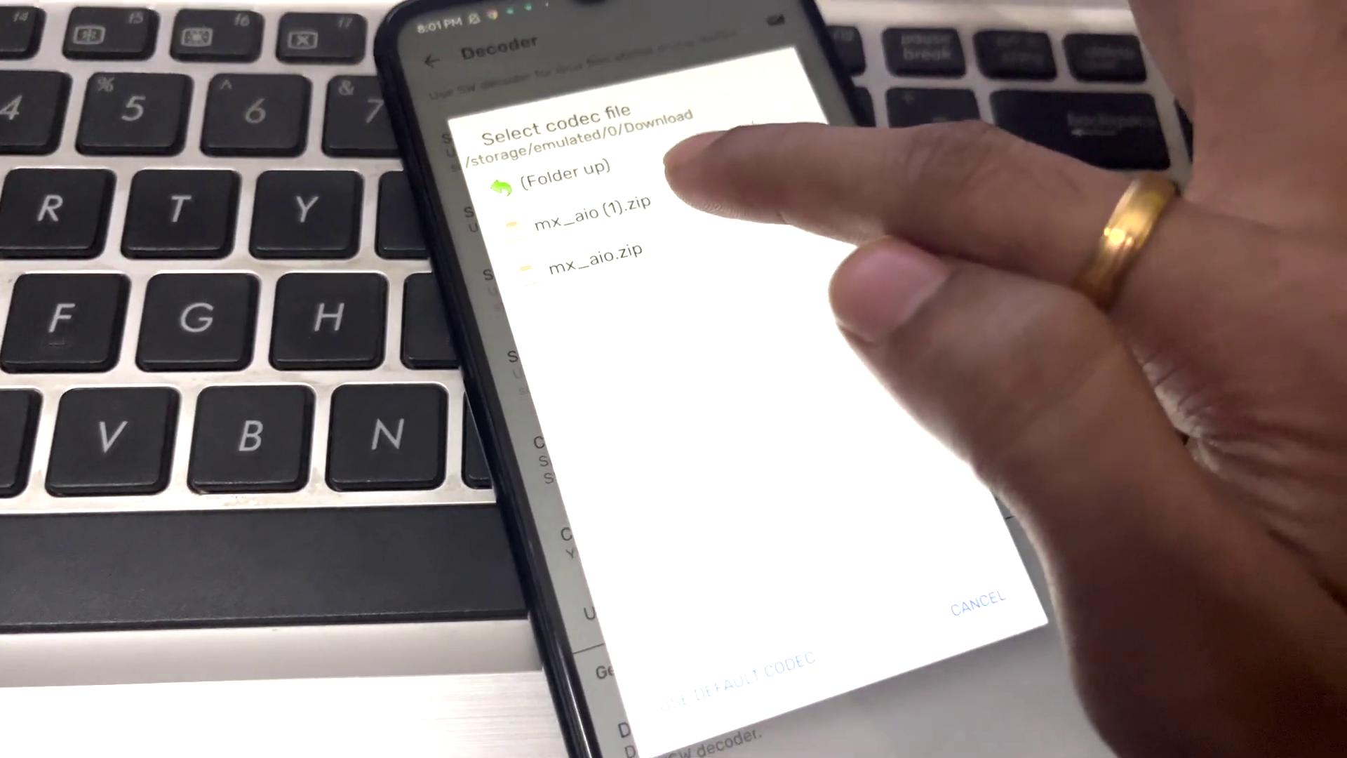
left_click(595, 205)
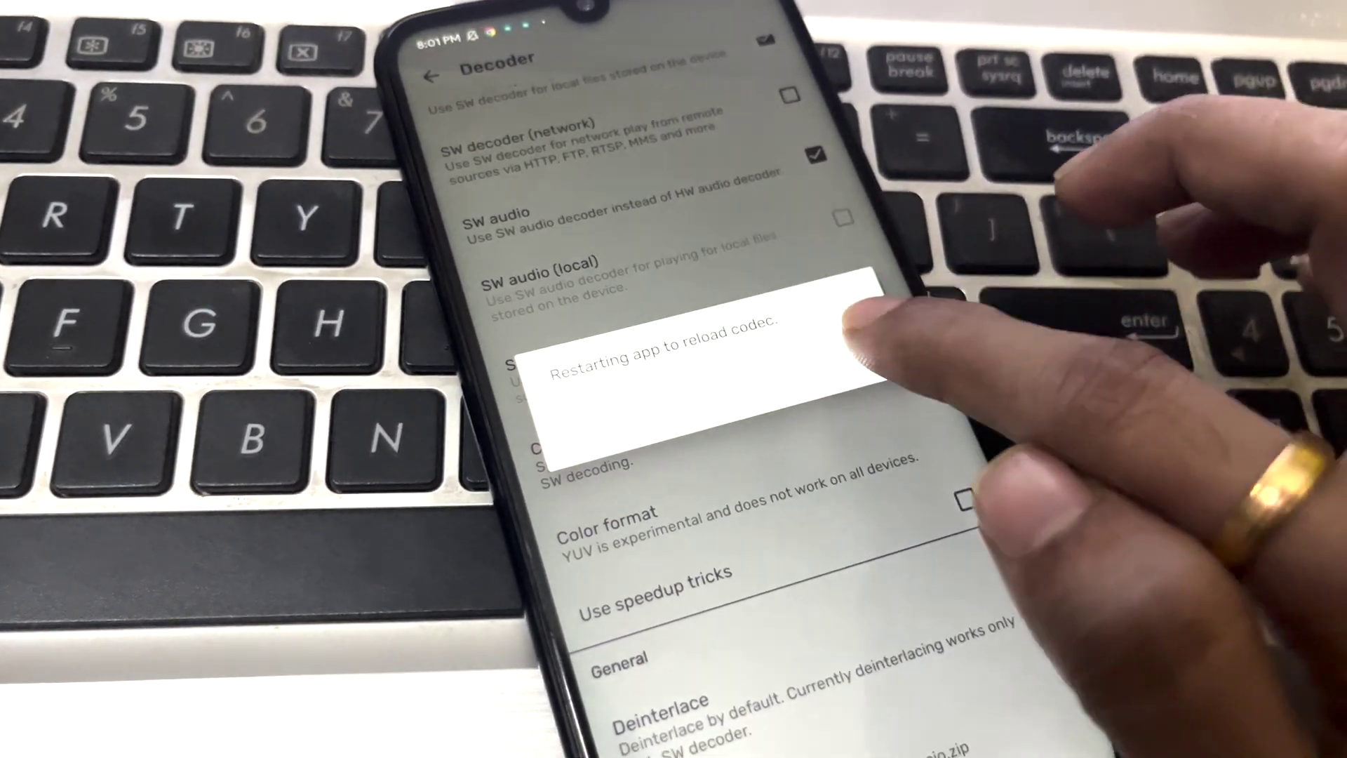
left_click(889, 361)
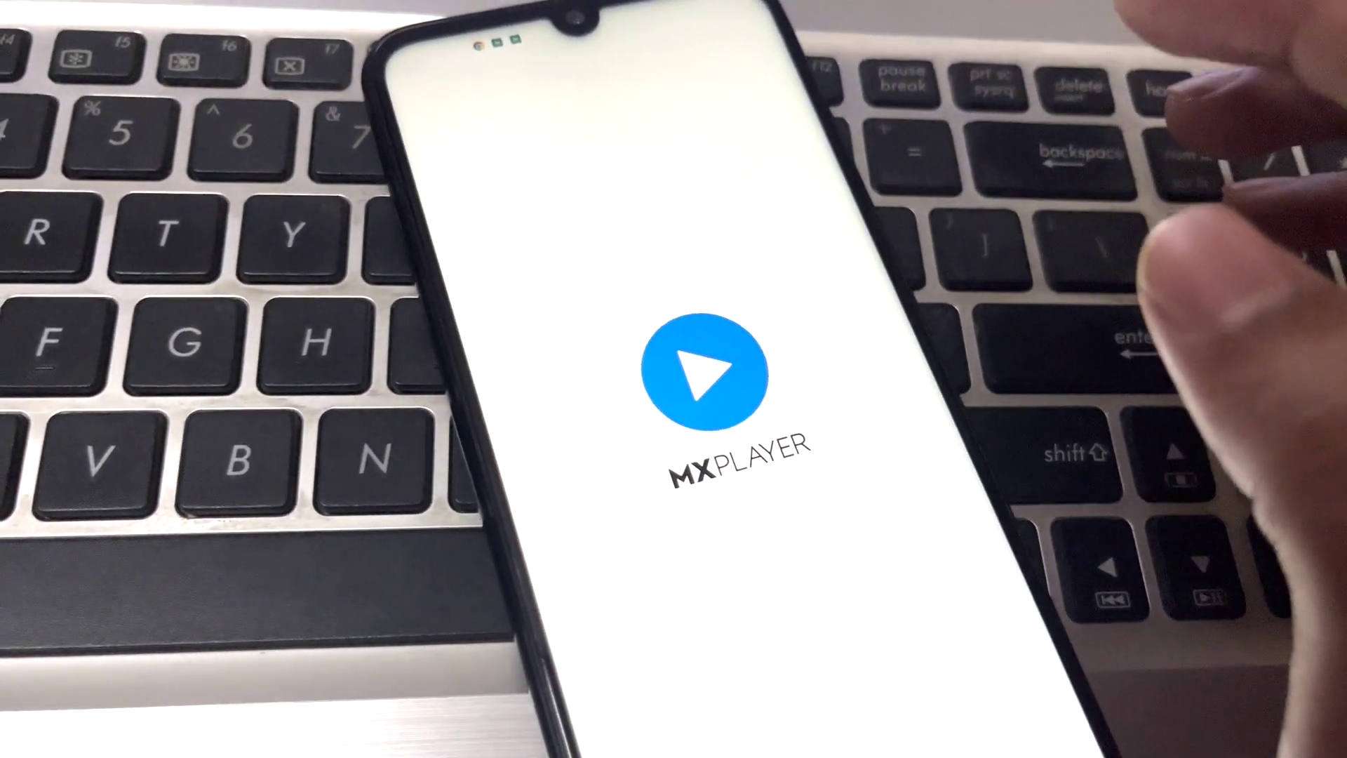
left_click(571, 241)
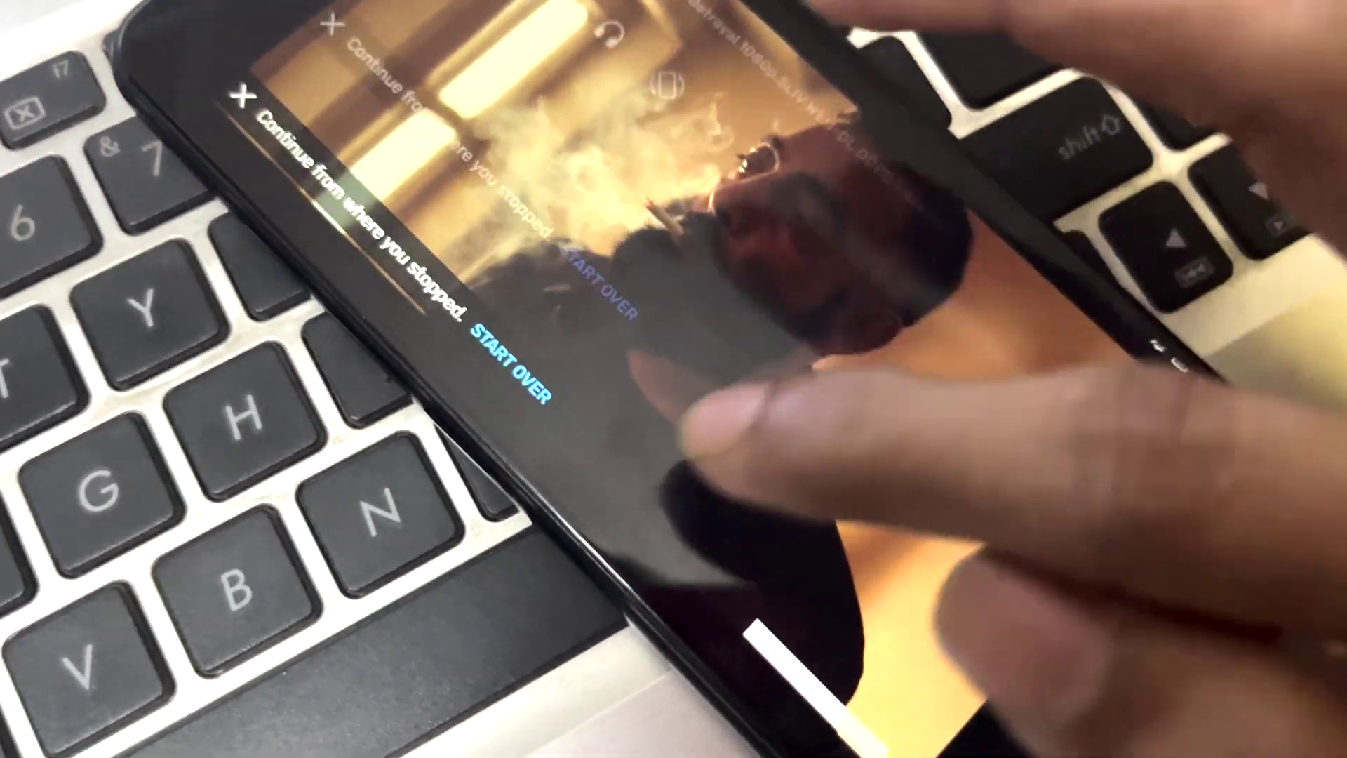
- Skip the Movies video ahead to about 27:47 using the seek bar
left_click_drag(684, 450, 777, 539)
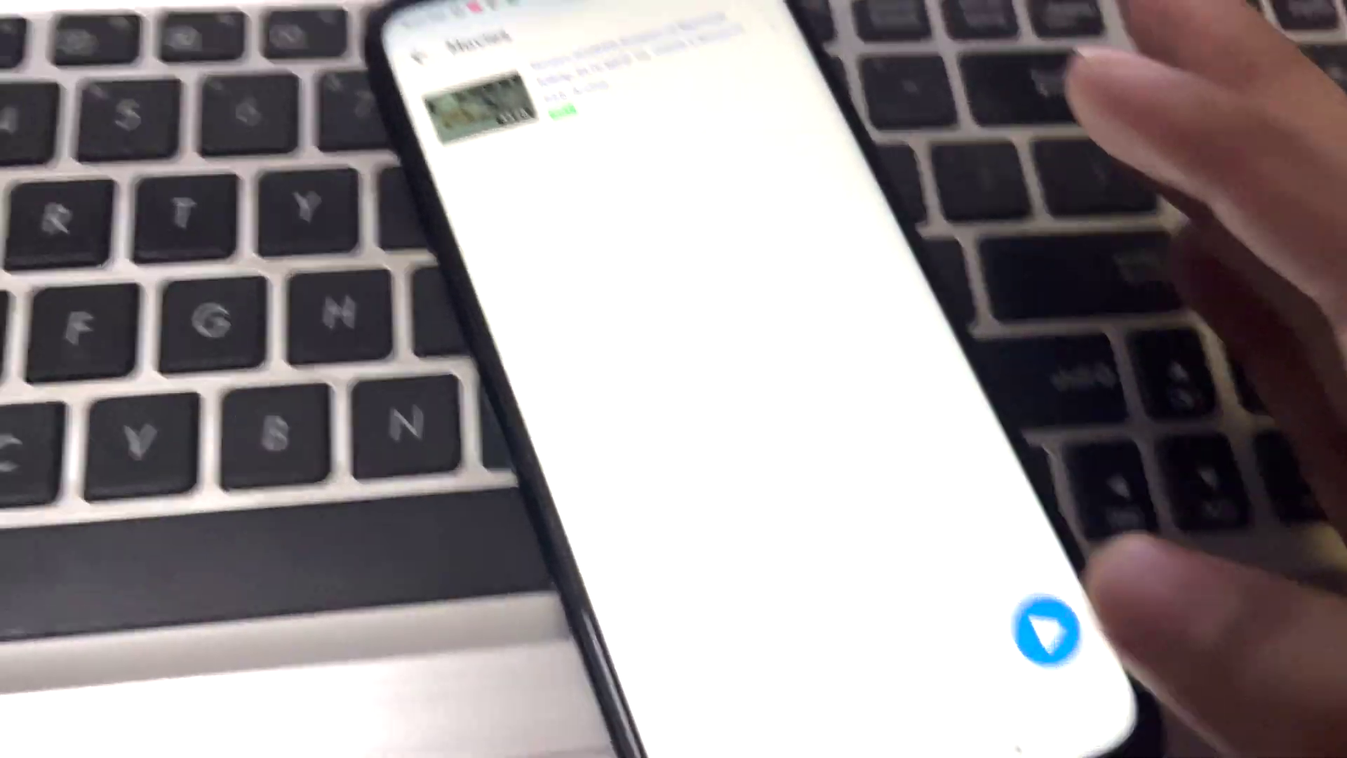
- Leave MX Player for the home screen and swipe between home screen pages
left_click_drag(1105, 726, 1063, 348)
left_click_drag(947, 368, 684, 379)
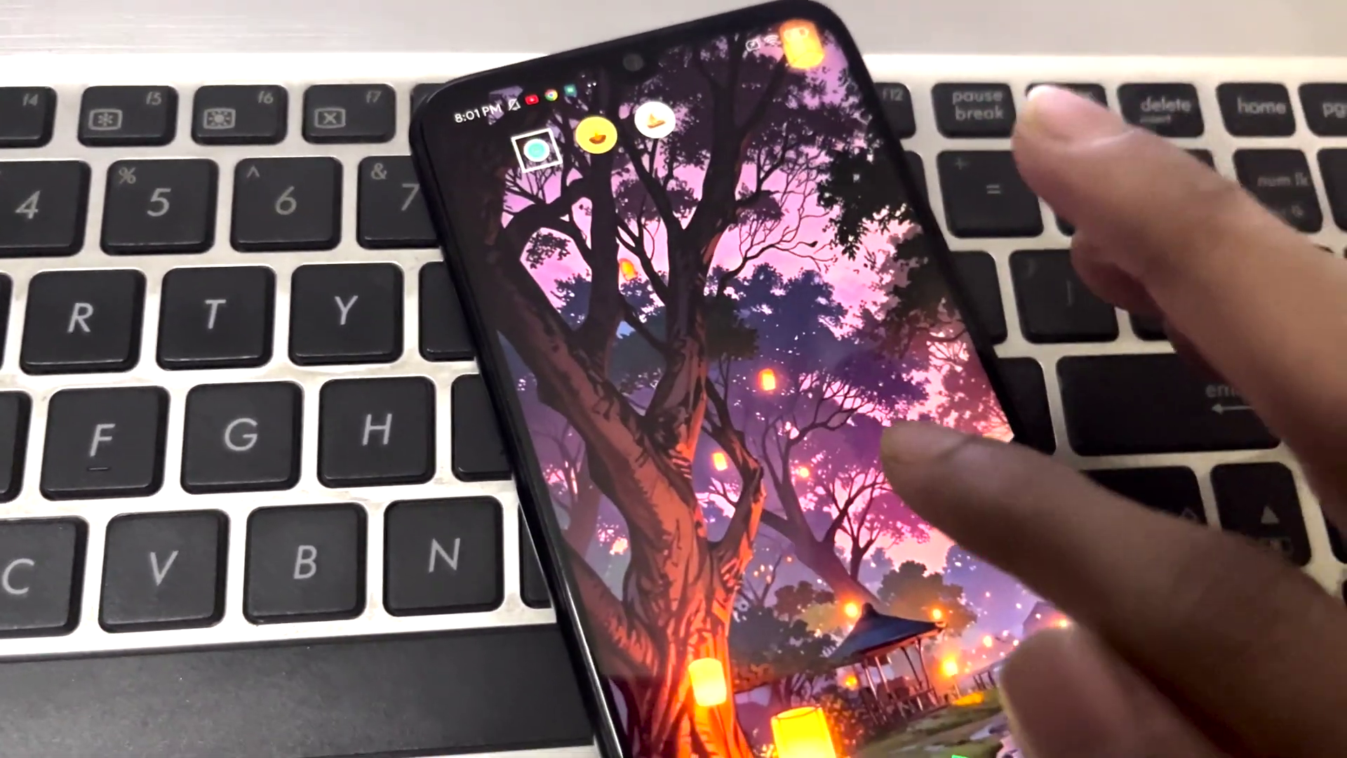